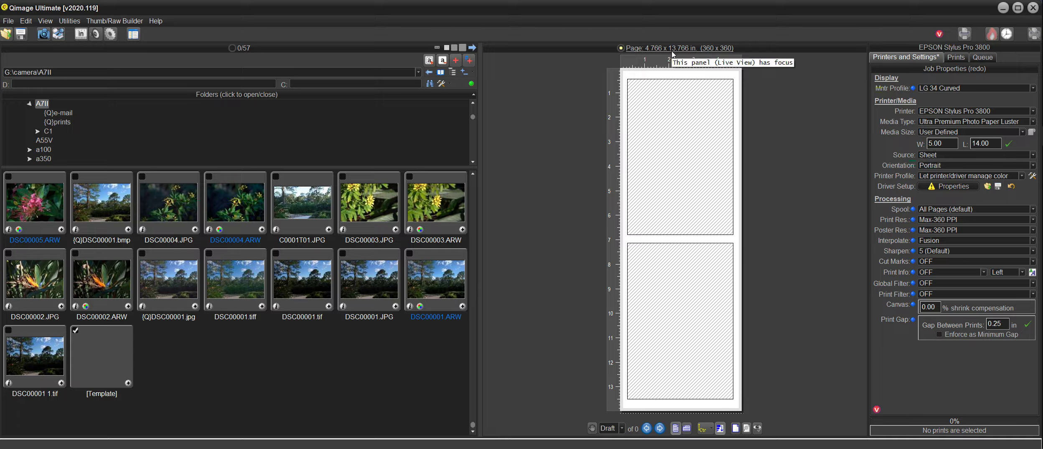
Step: Show the Prints list of available print sizes for the 5 x 14 in page
click(960, 61)
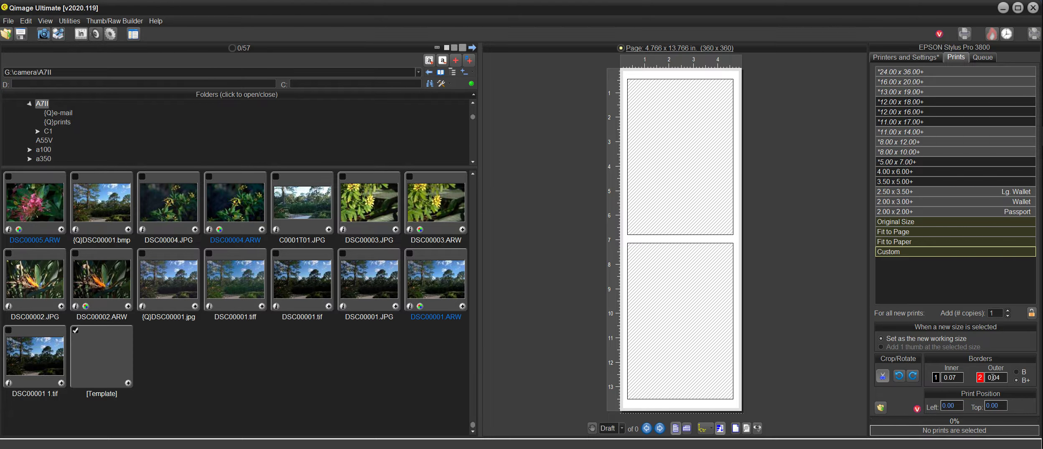
Step: Set a custom print size of 4.4 x 6.4 inches in Special Sizes
click(905, 251)
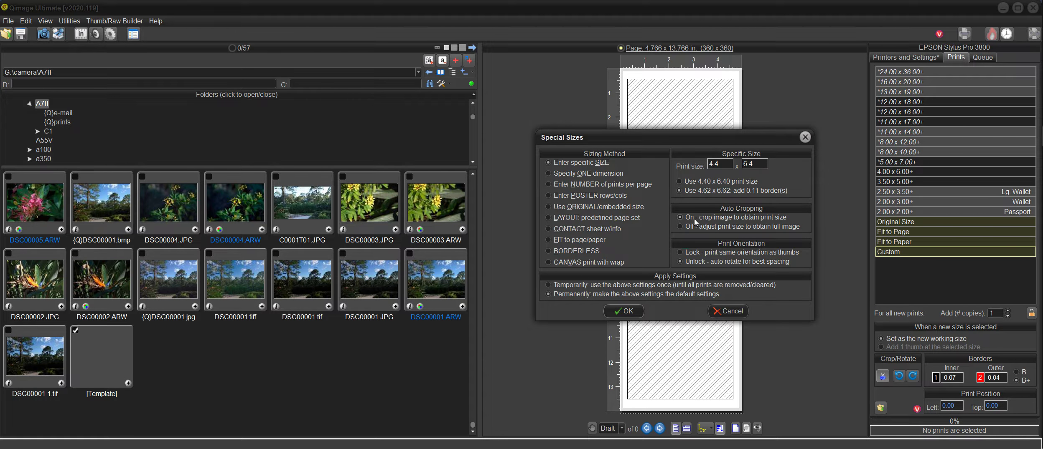
click(628, 313)
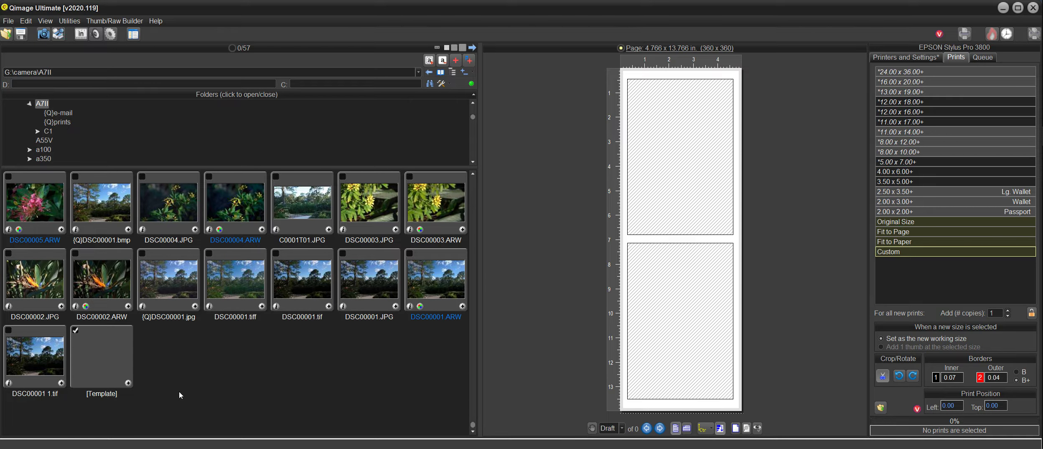
Step: Add the [Template] placeholder image to fill both 4.4 x 6.4 print slots
click(110, 340)
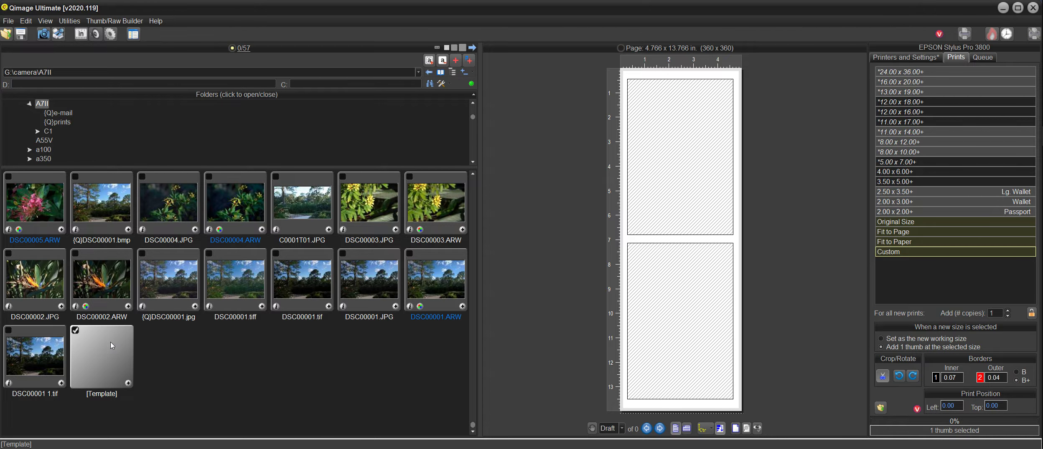
click(128, 384)
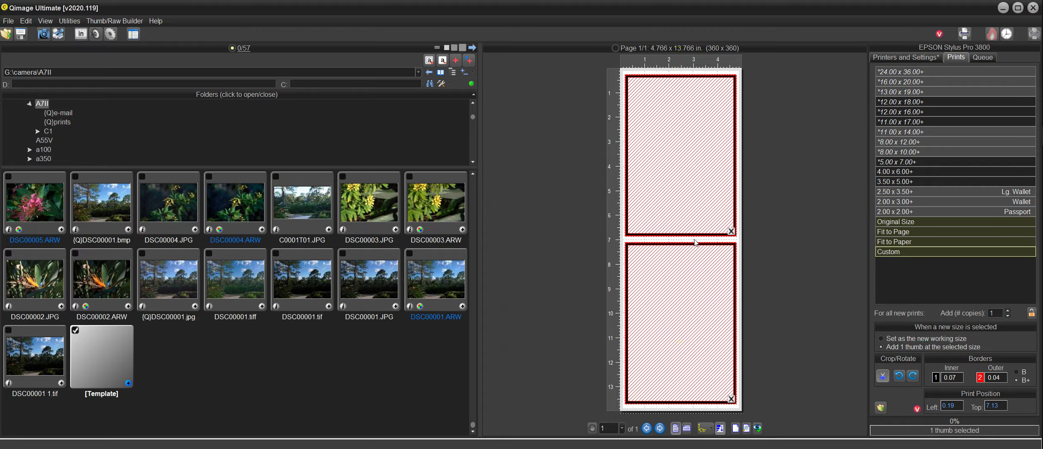
mouse_move(690, 241)
Step: In Edit Page, set the upper print's top to 0.19 in and the lower print's bottom to 0.19 in
click(746, 429)
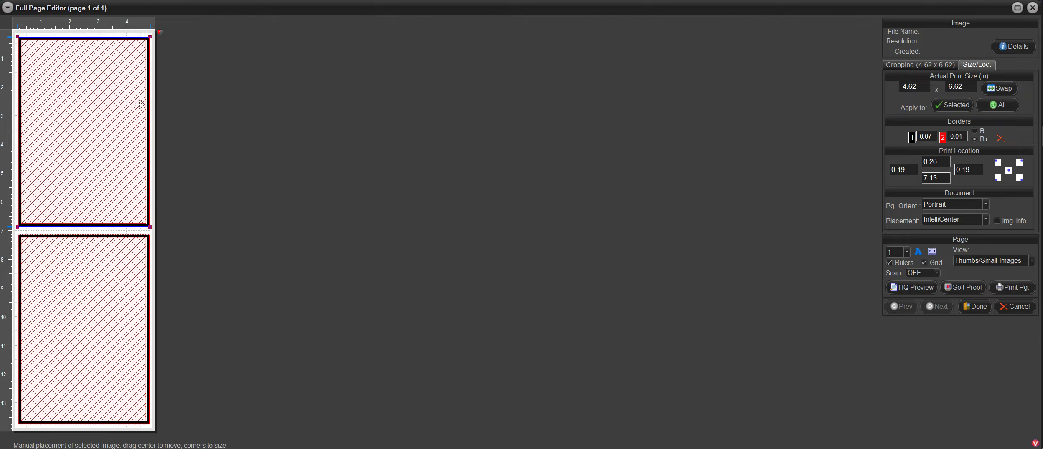
double_click(933, 161)
text(0.19)
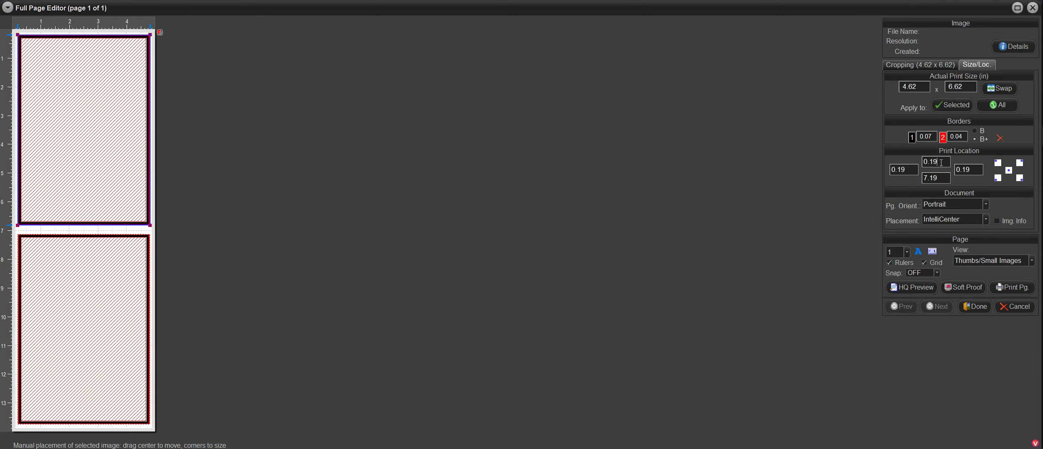
click(107, 346)
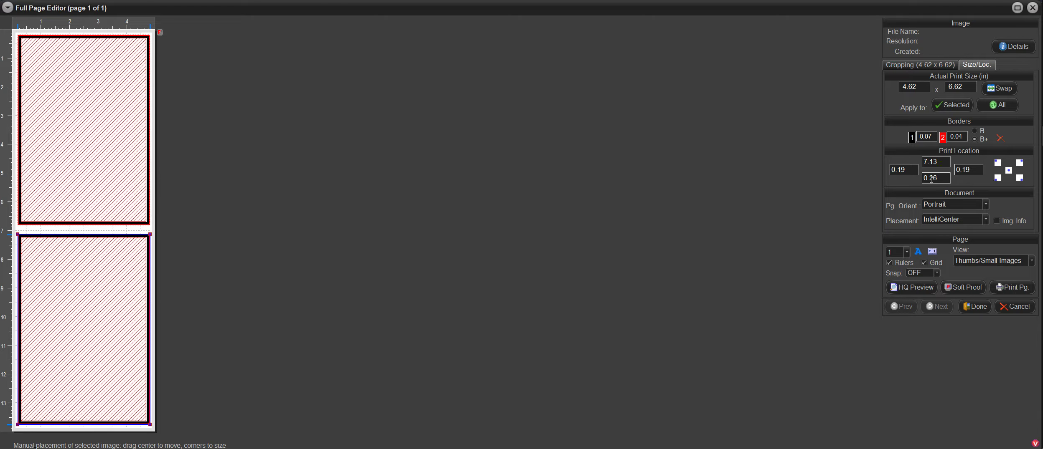
drag(930, 179, 941, 177)
text(19)
key(Return)
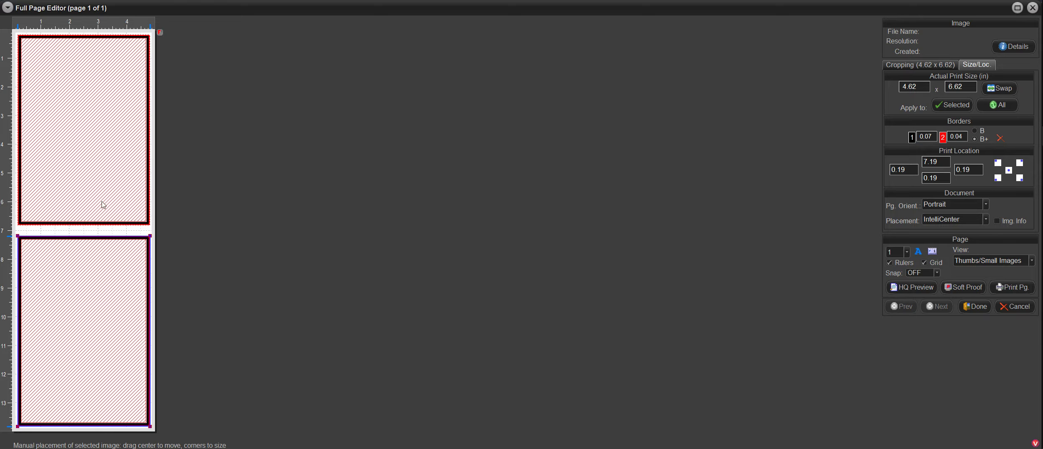
Step: Check the Print Location values of the upper and lower prints
click(98, 80)
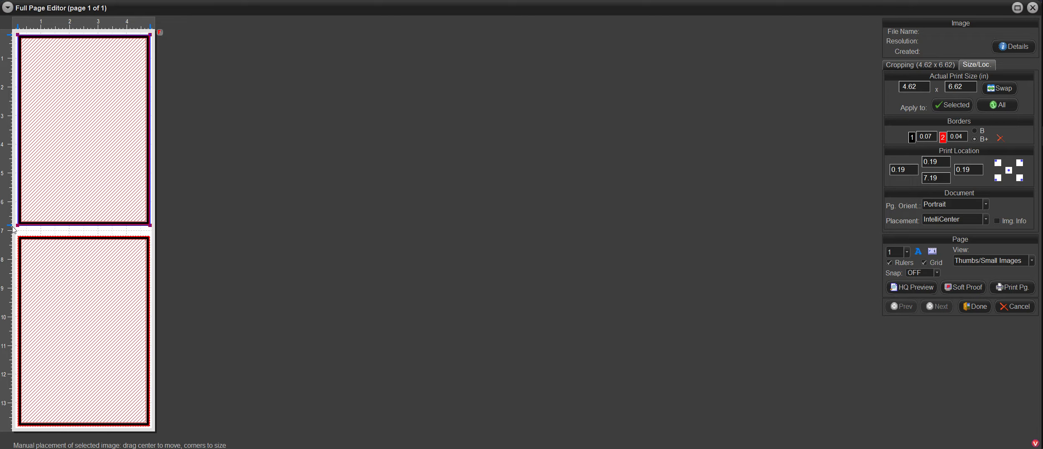
click(102, 291)
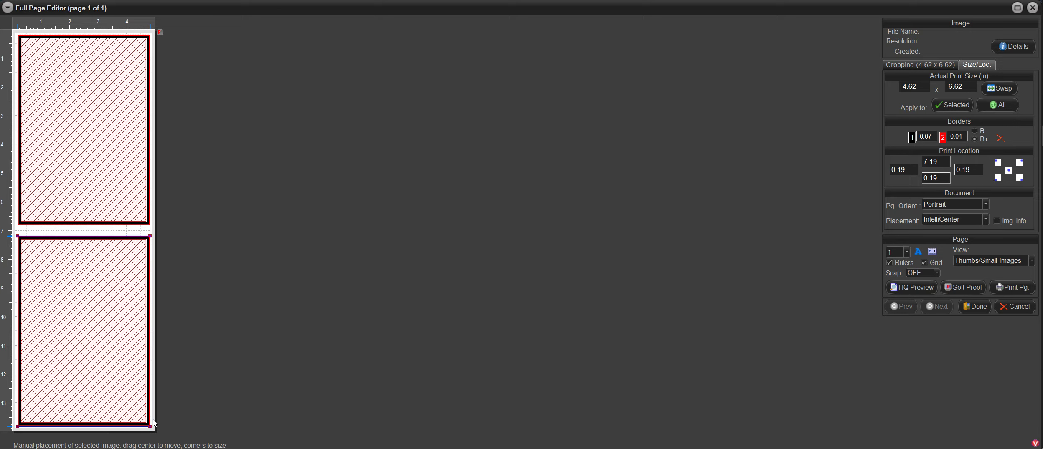
Step: Close the page editor and save the page as a Layout named 1919
click(974, 307)
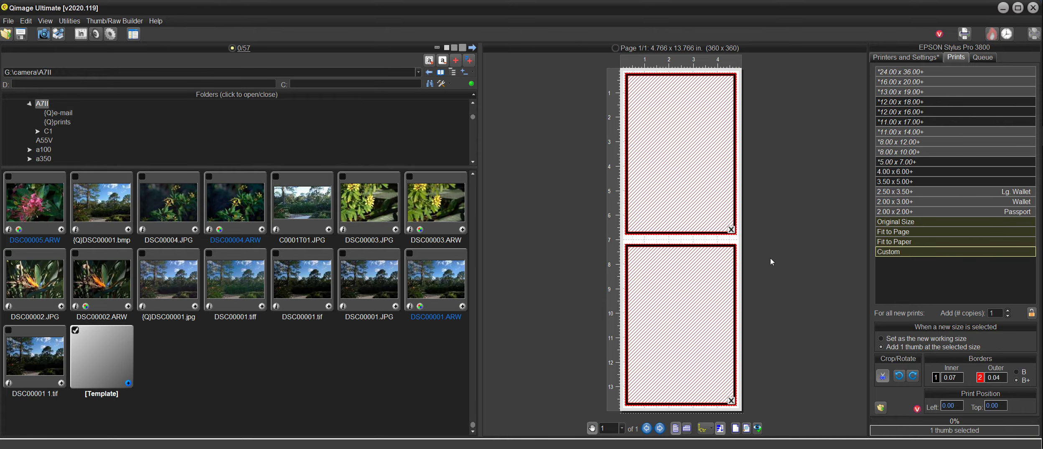
click(23, 36)
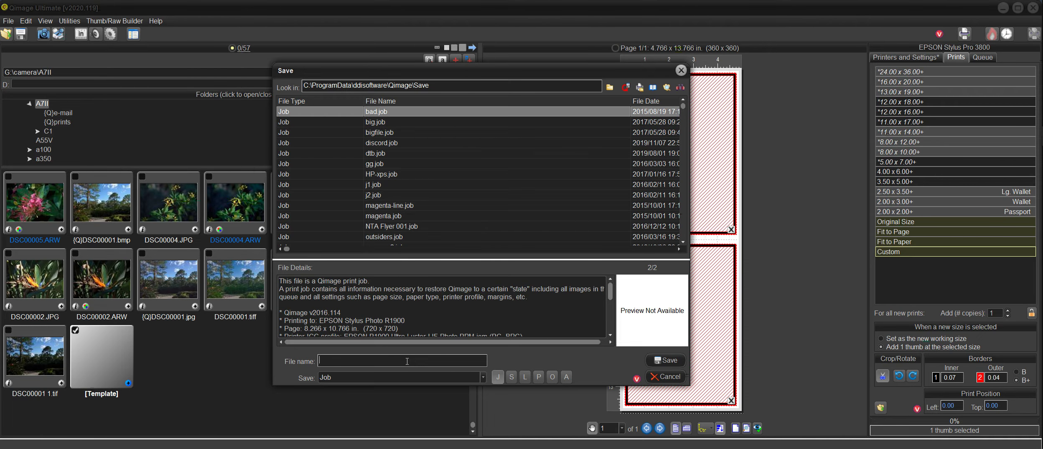
text(1919)
click(524, 377)
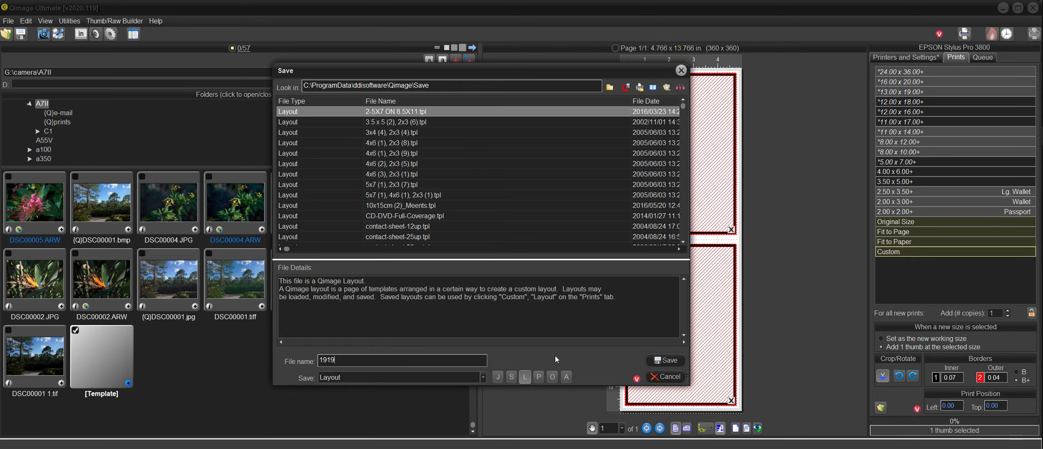
click(667, 362)
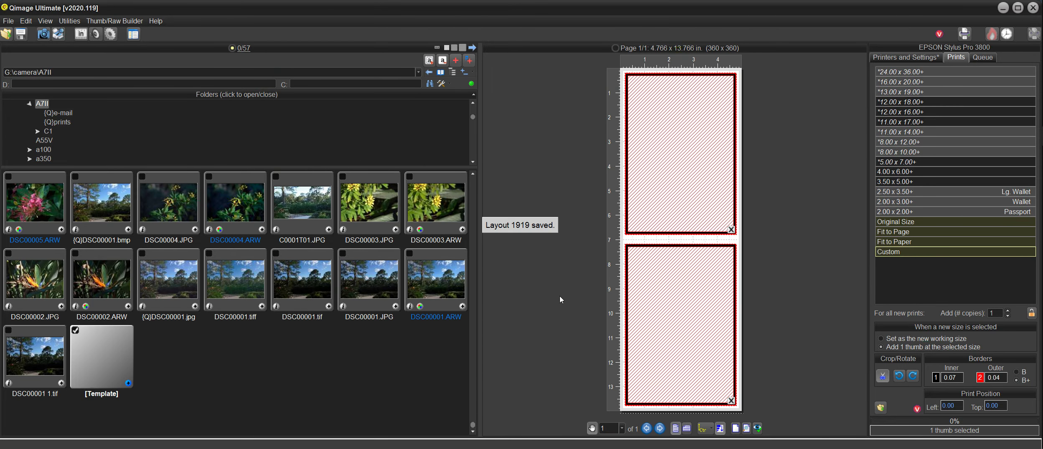
Step: Remove all prints from the page
right_click(676, 201)
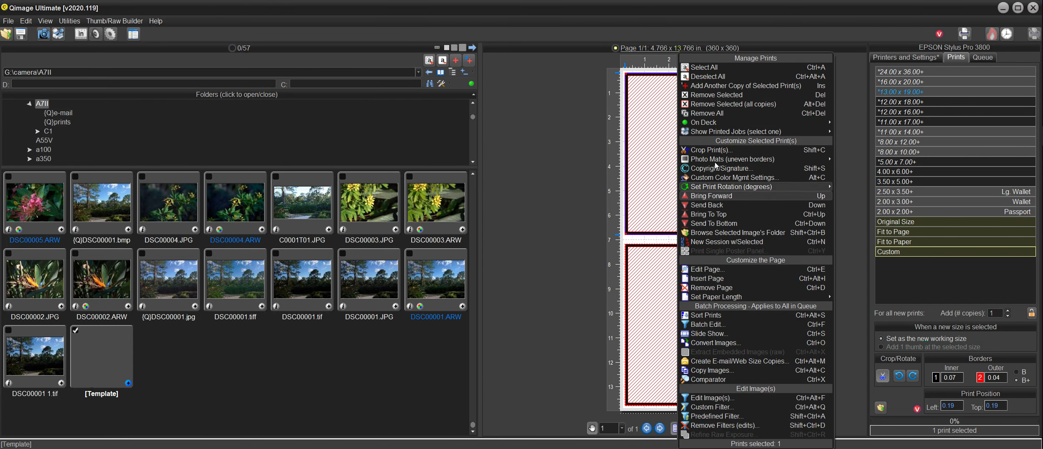
click(706, 114)
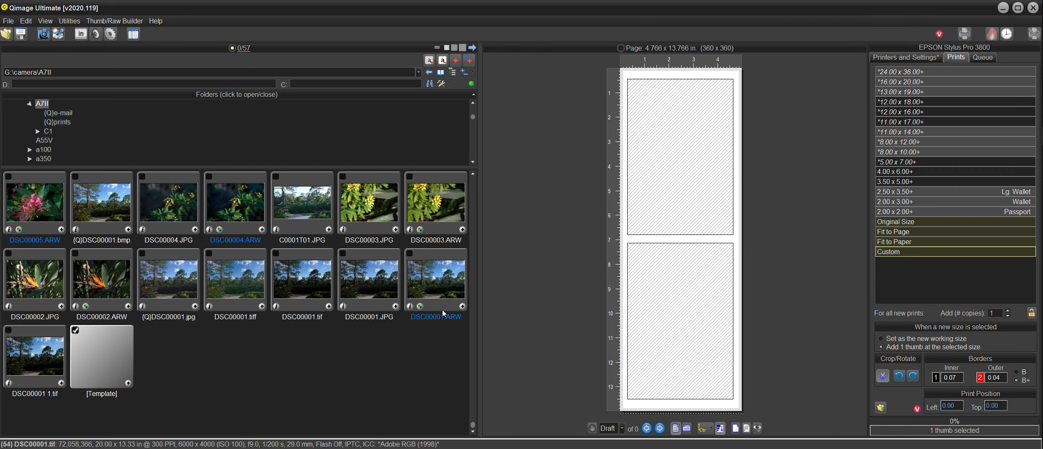
click(709, 430)
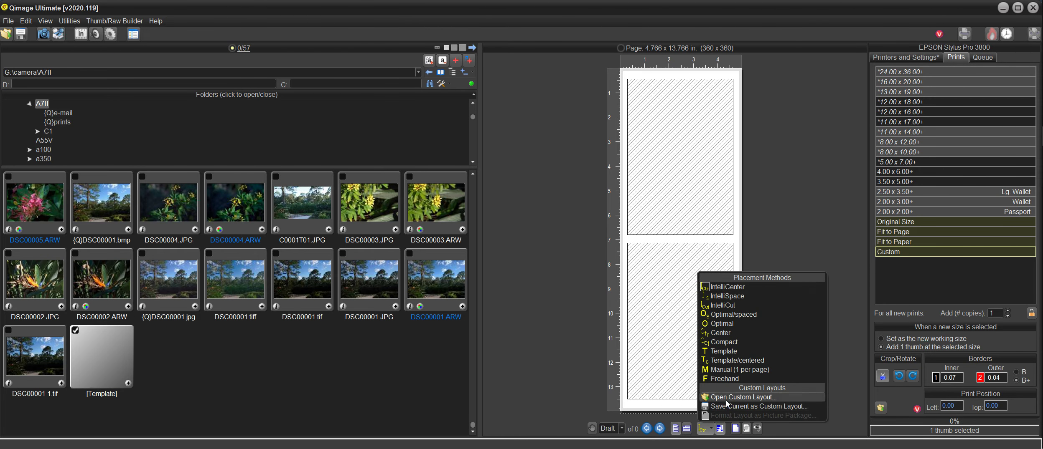
click(538, 285)
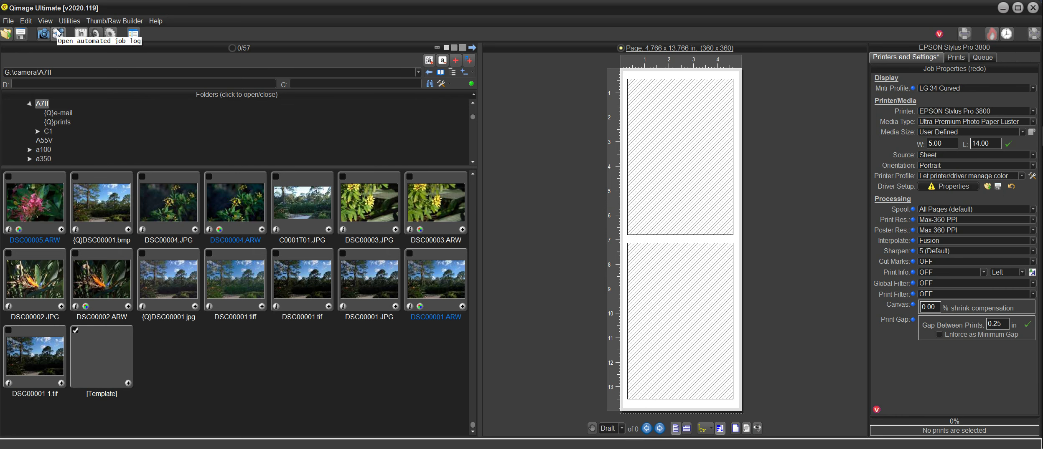
Step: Load the saved 1919.tpl layout through Prints > Custom > LAYOUT
click(960, 61)
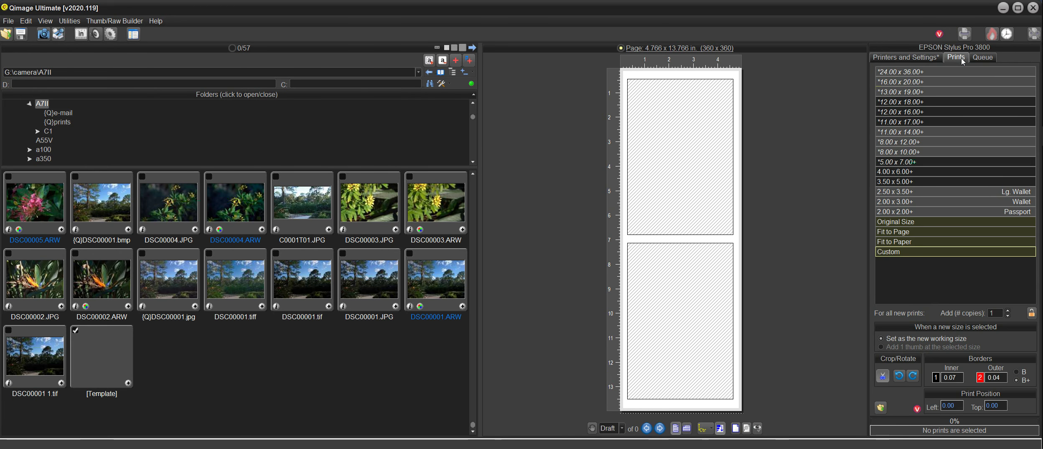
click(909, 254)
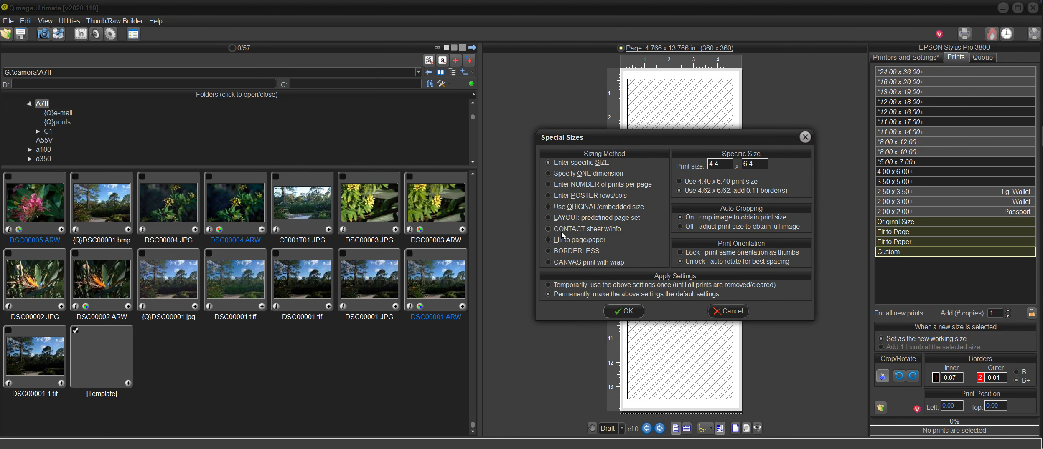
click(549, 219)
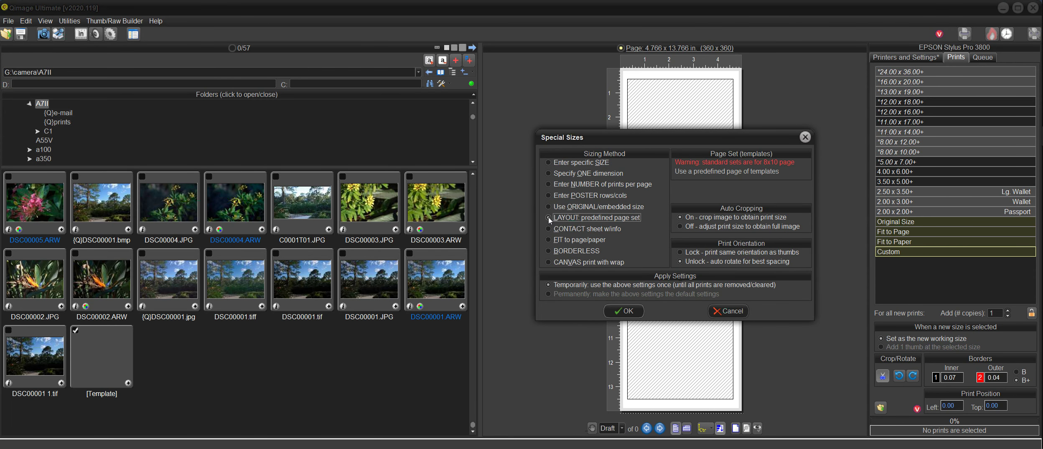
click(635, 315)
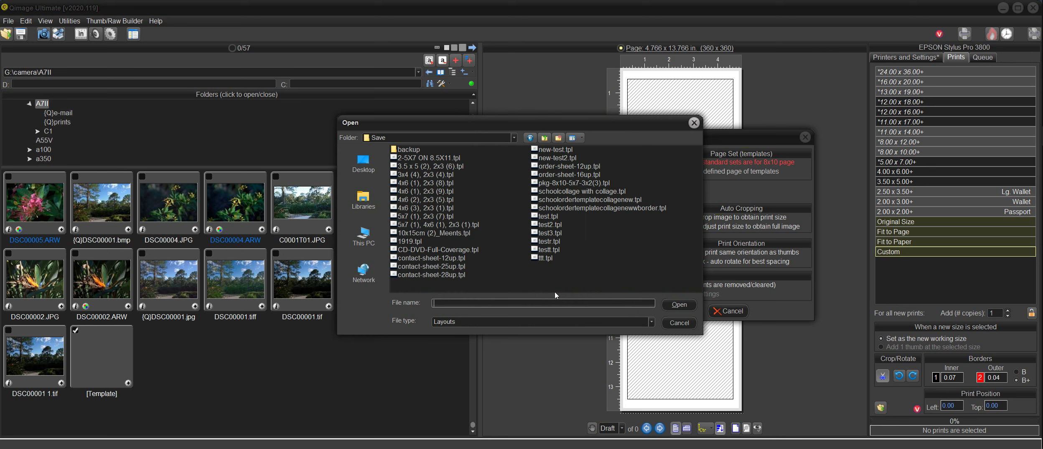
click(411, 242)
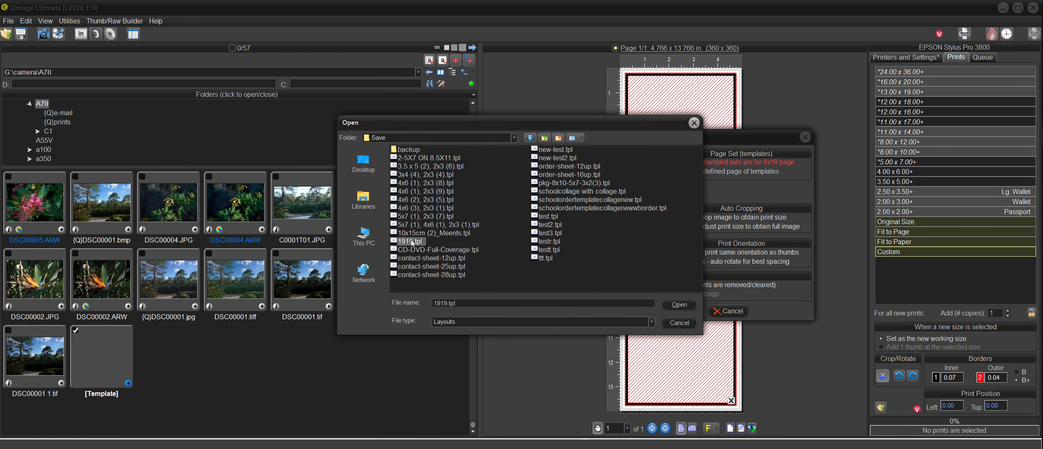
click(683, 304)
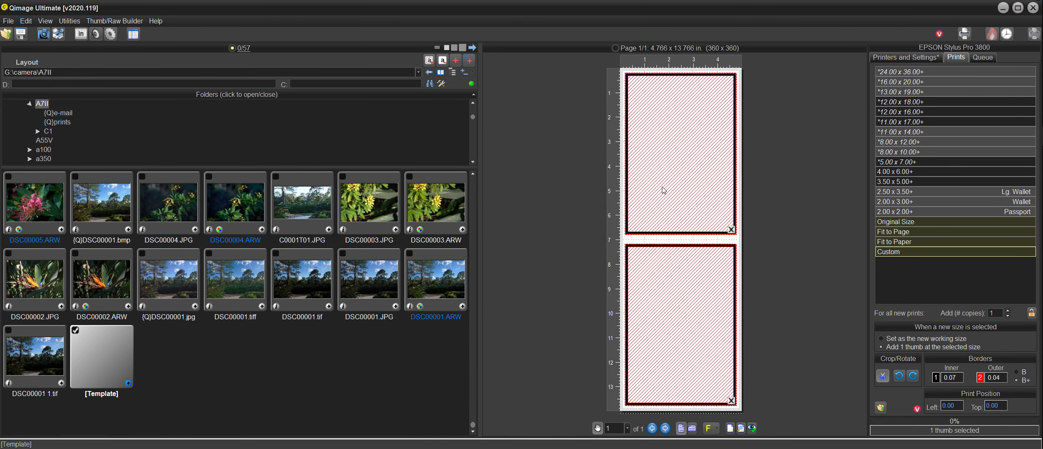
Step: Put DSC00015.ARW in the top slot and DSC00016.ARW in the bottom slot
click(422, 193)
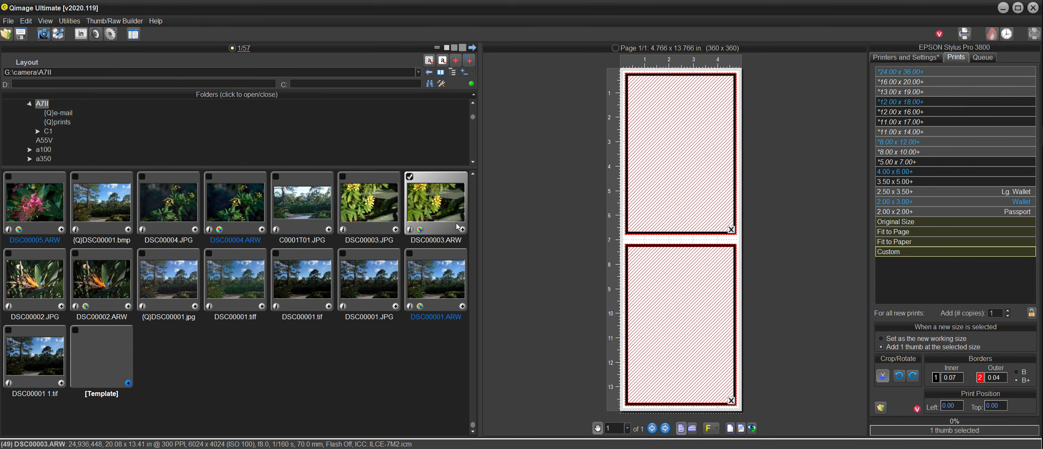
scroll(455, 250, up, 6)
scroll(457, 260, down, 1)
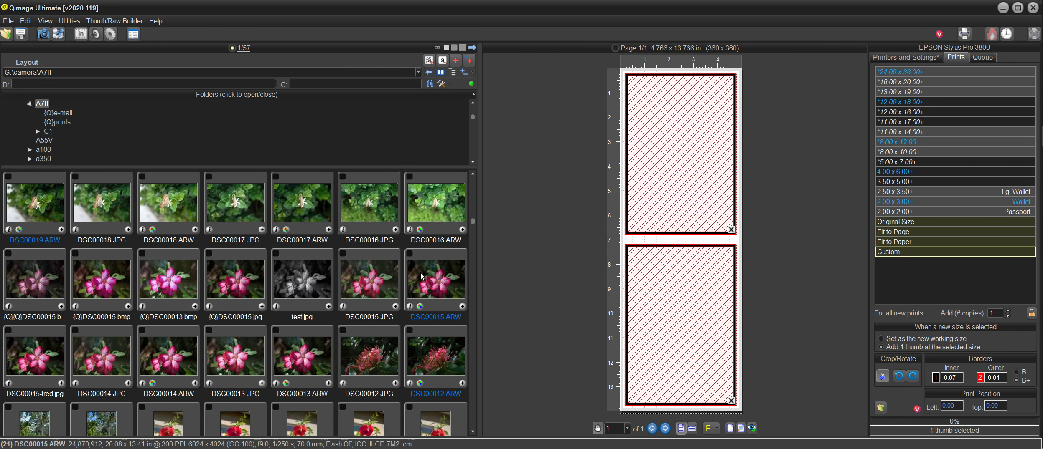
click(462, 307)
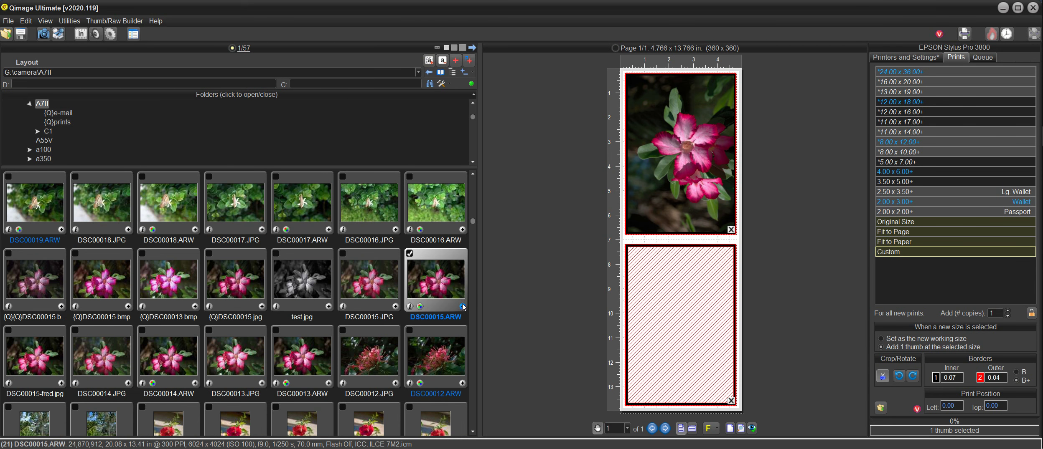
click(462, 229)
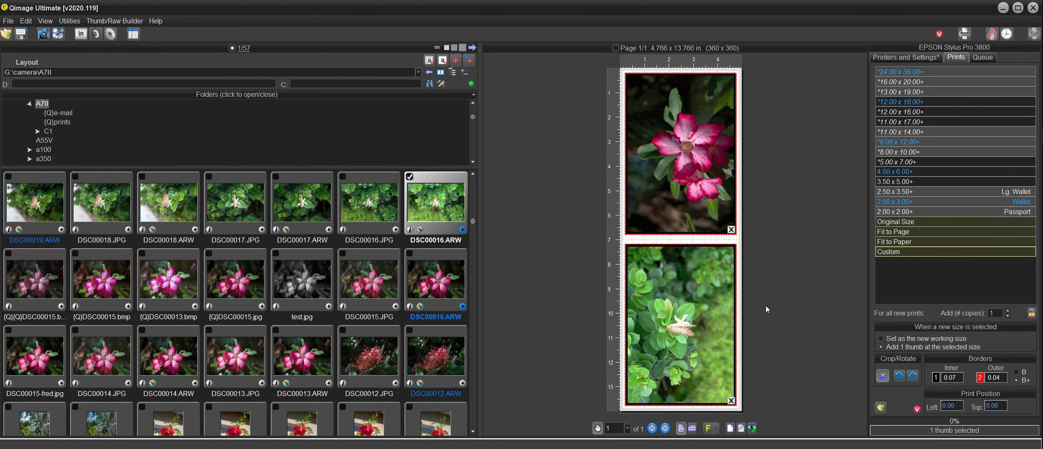